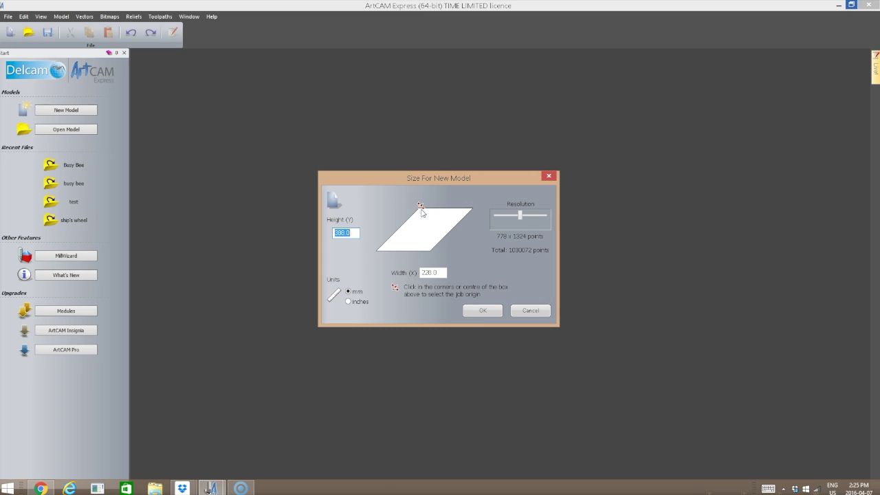
- Confirm the new blank model at 228 mm wide by 388 mm high
left_click(483, 310)
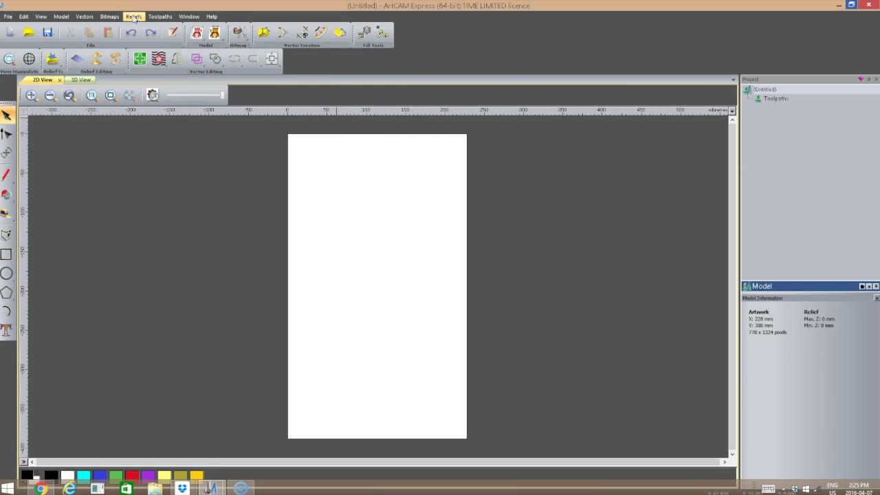
- Import 'custom door panel.stl' as a relief through Reliefs > Import 3D Model
left_click(134, 17)
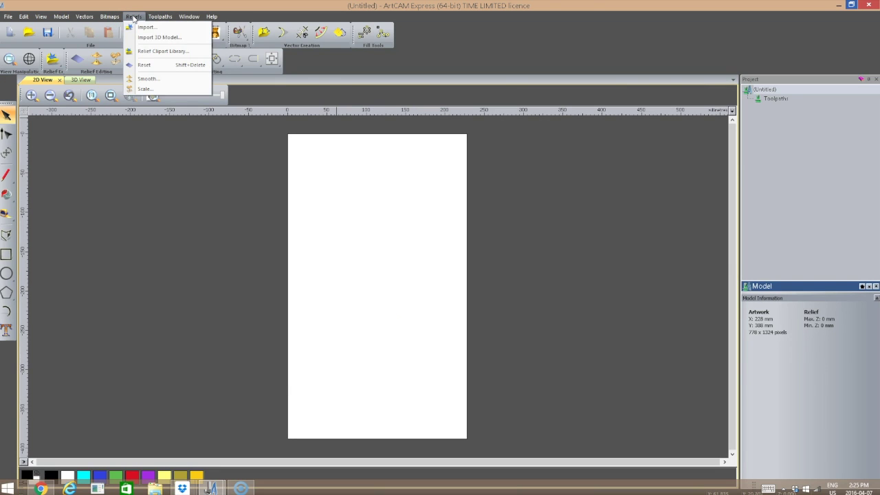
left_click(152, 35)
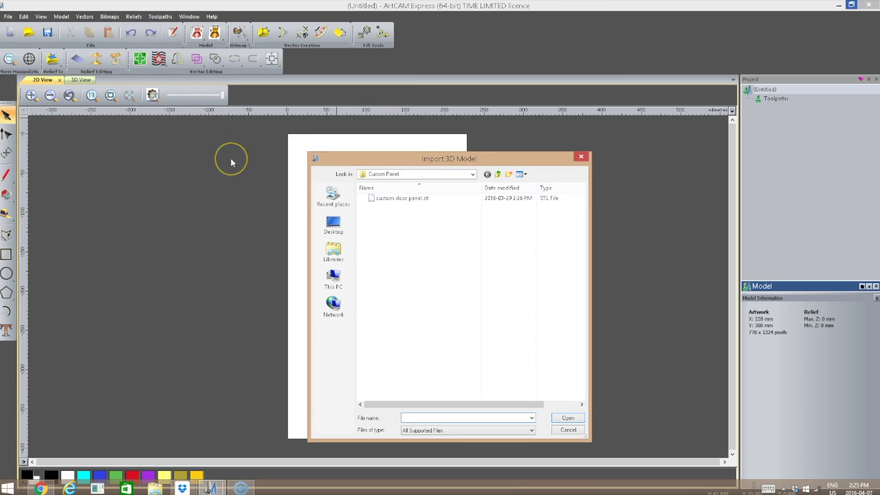
left_click(393, 203)
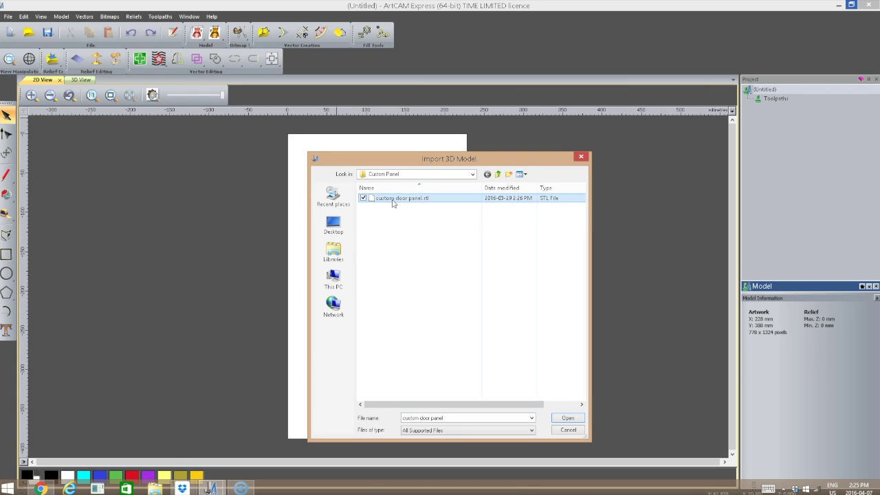
left_click(569, 418)
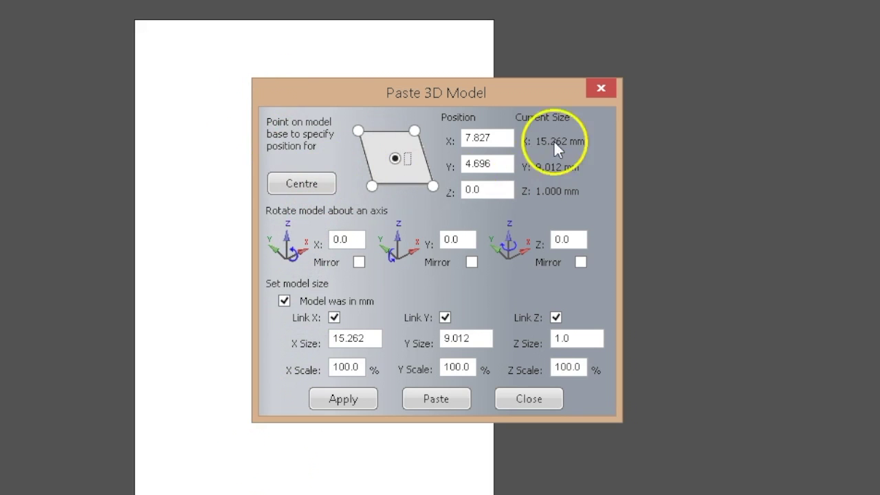
- Centre the door panel on the job and apply a 90° rotation about Z
left_click(291, 182)
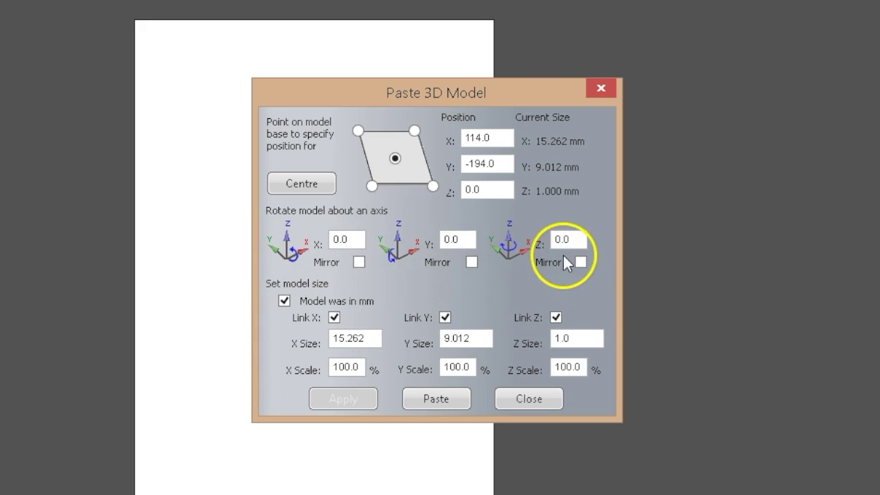
double_click(574, 239)
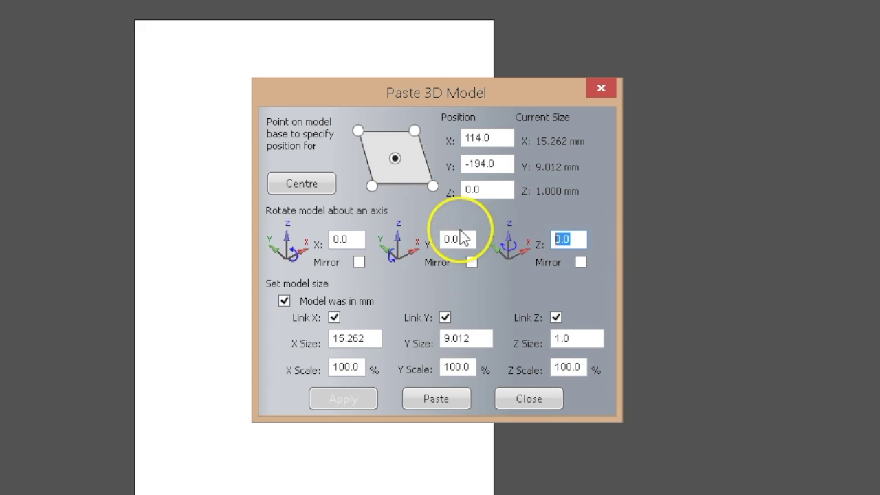
type("90")
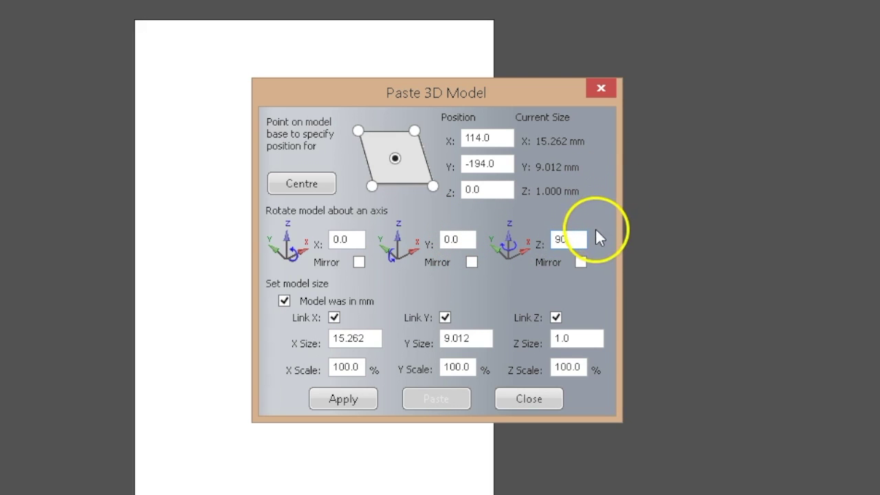
left_click(344, 399)
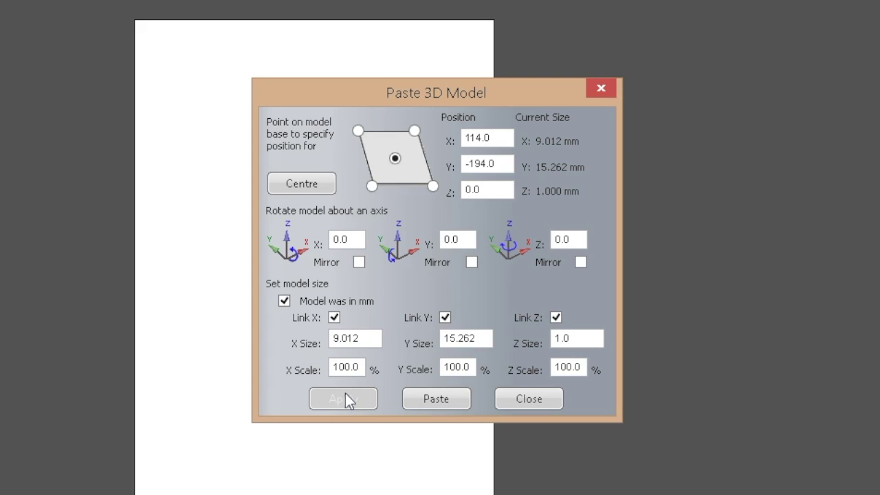
left_click(391, 290)
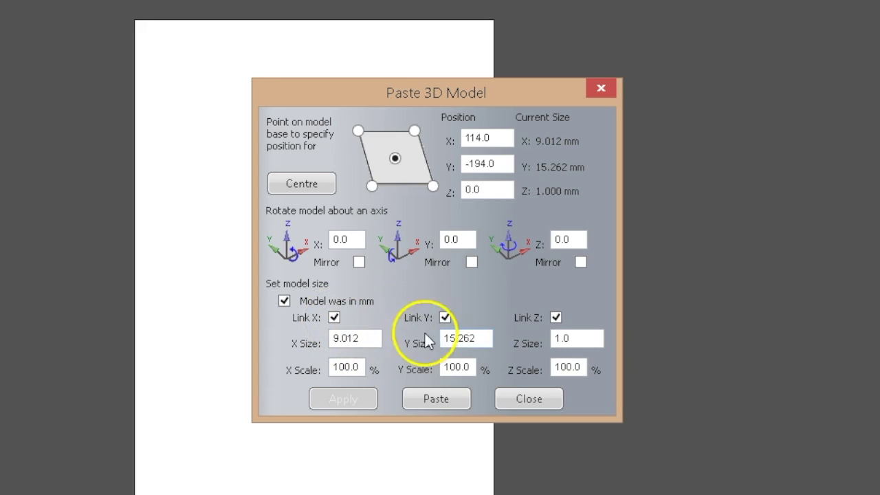
- Unlink the X, Y and Z sizes and set X Size to 228 mm
left_click(555, 317)
left_click(444, 316)
left_click(335, 317)
left_click_drag(373, 336, 287, 342)
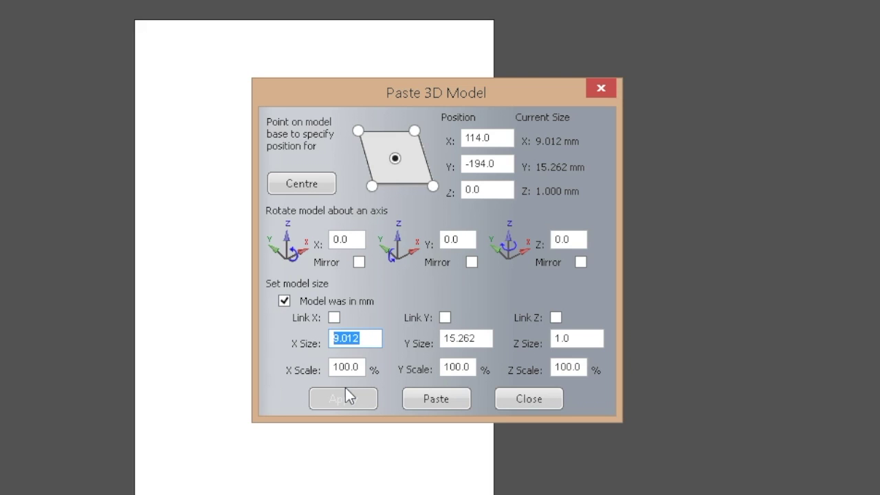
type("228")
left_click(479, 335)
- Set Y Size 388 and Z Size 12 mm, apply, and paste the panel
left_click_drag(479, 335, 412, 339)
type("388")
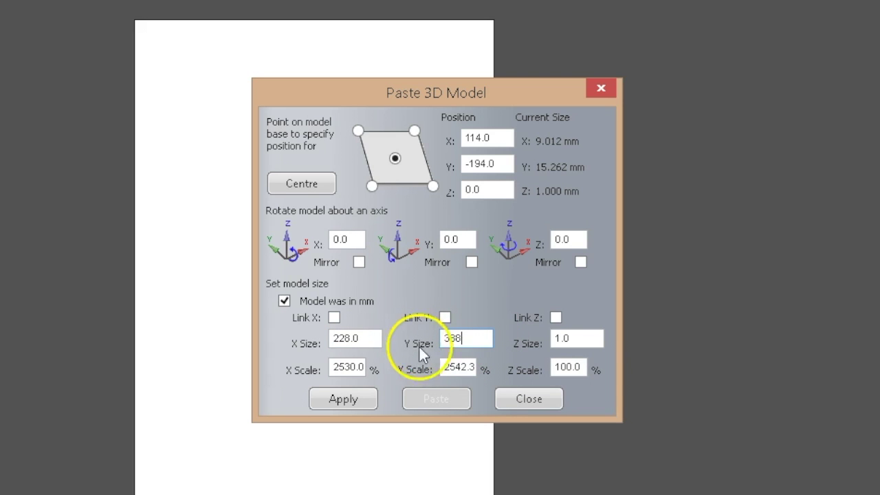
left_click_drag(579, 344, 520, 341)
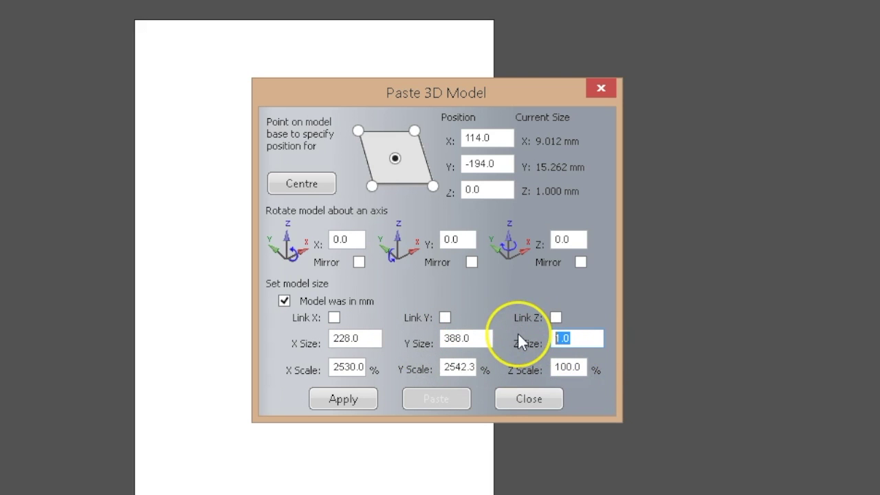
type("12")
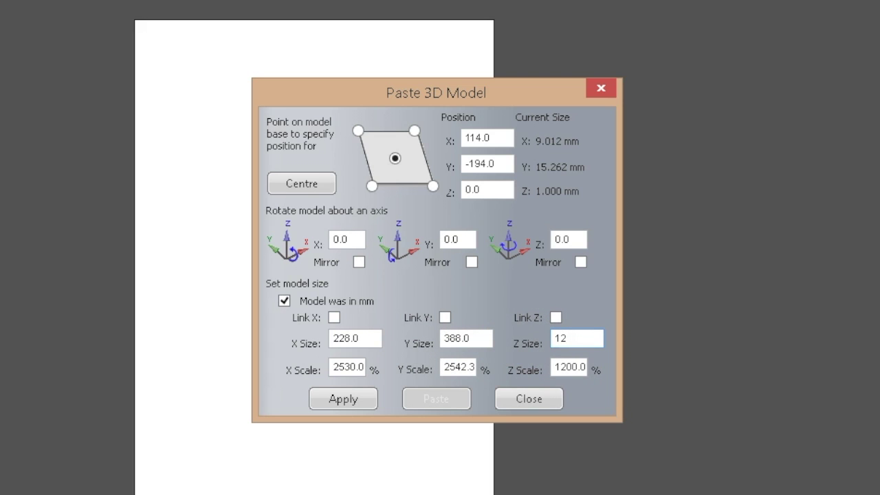
left_click(339, 399)
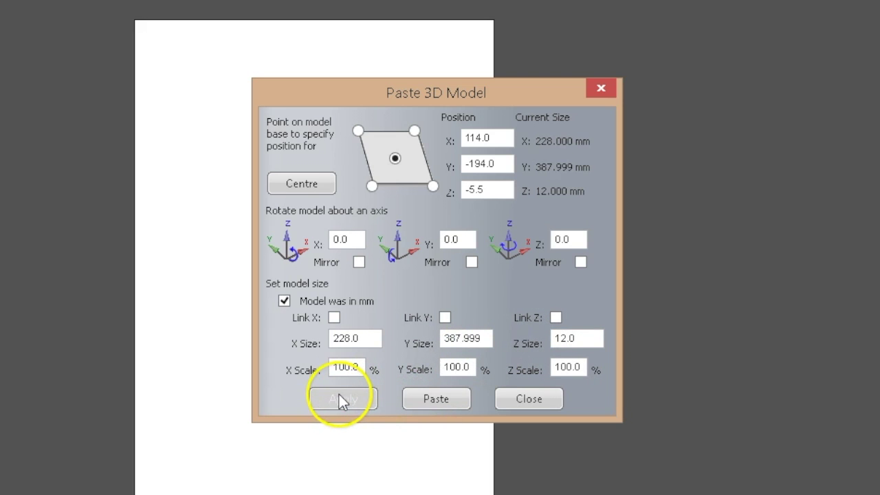
left_click(432, 399)
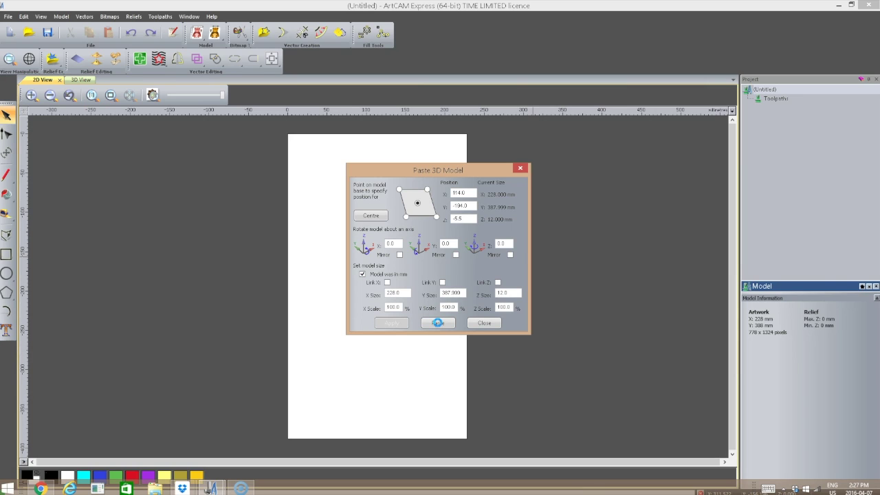
- Finish pasting, preview the shaded grooved relief, and bring up the Toolpaths panel
left_click(438, 323)
left_click(485, 324)
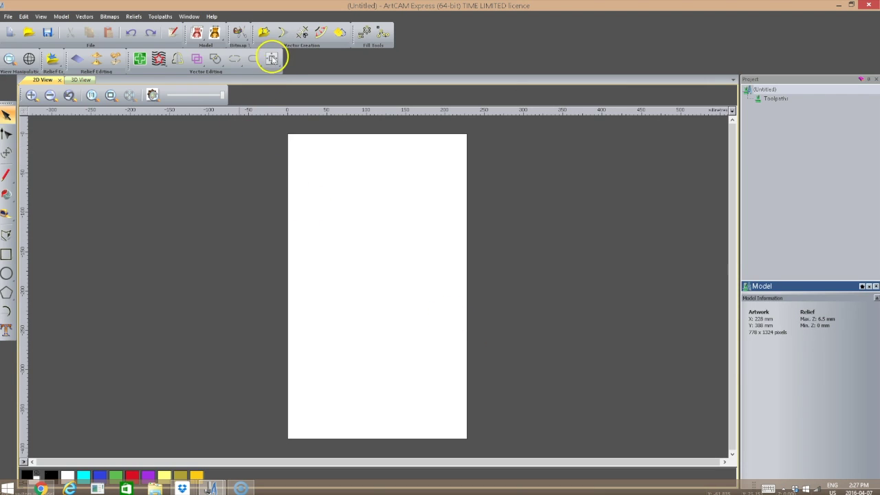
left_click(152, 97)
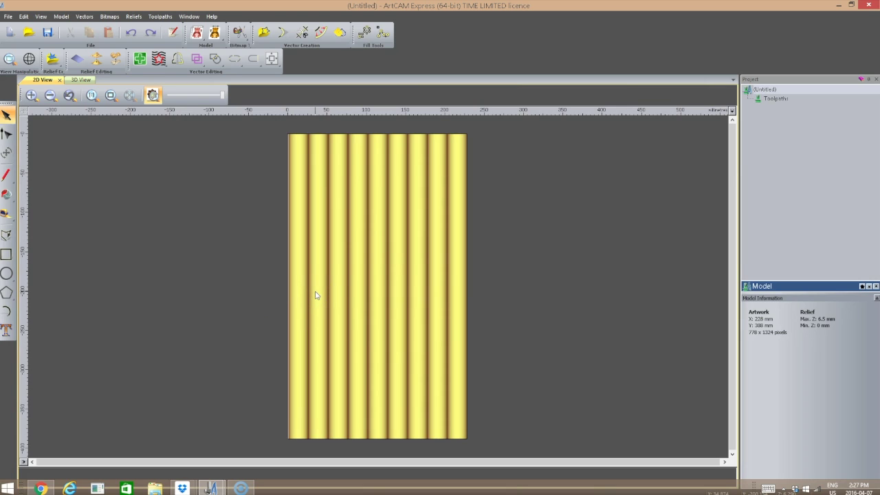
left_click(776, 99)
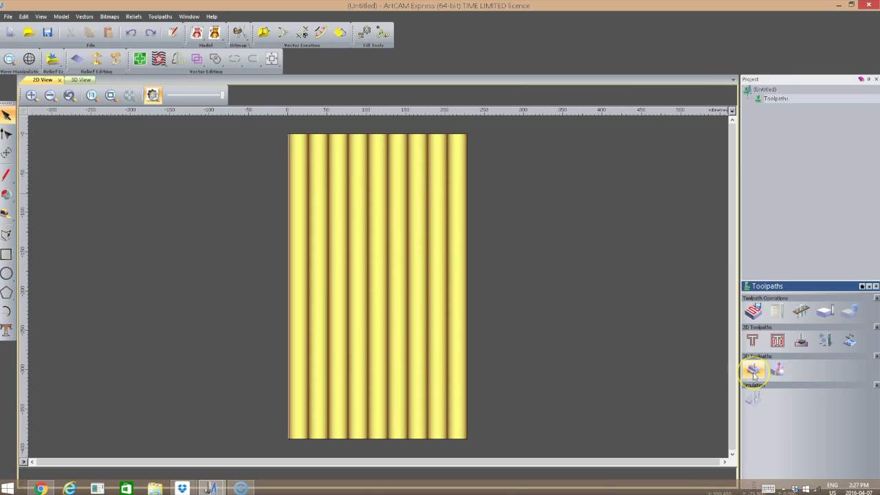
- Start a Machine Relief toolpath finishing with the iCarver Conical V-bit 1/32" tool
left_click(752, 370)
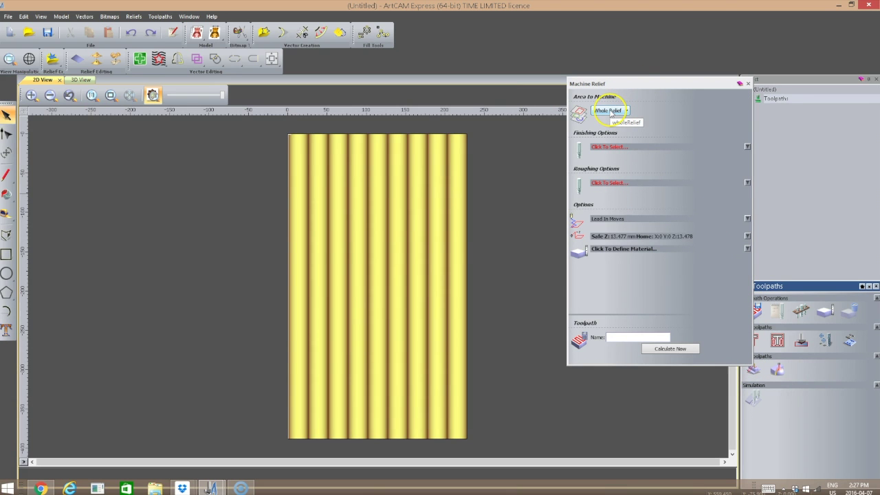
left_click(608, 148)
left_click_drag(440, 216, 437, 268)
left_click(327, 265)
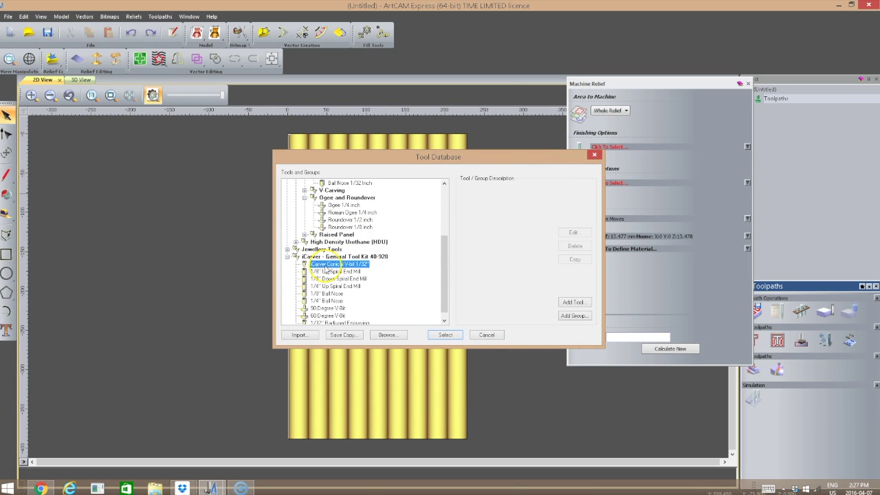
left_click(446, 336)
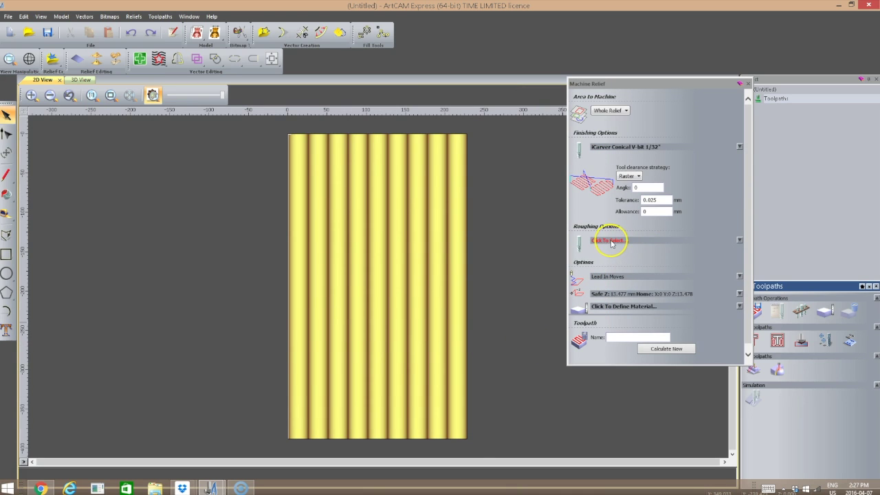
scroll(742, 256, "down", 1)
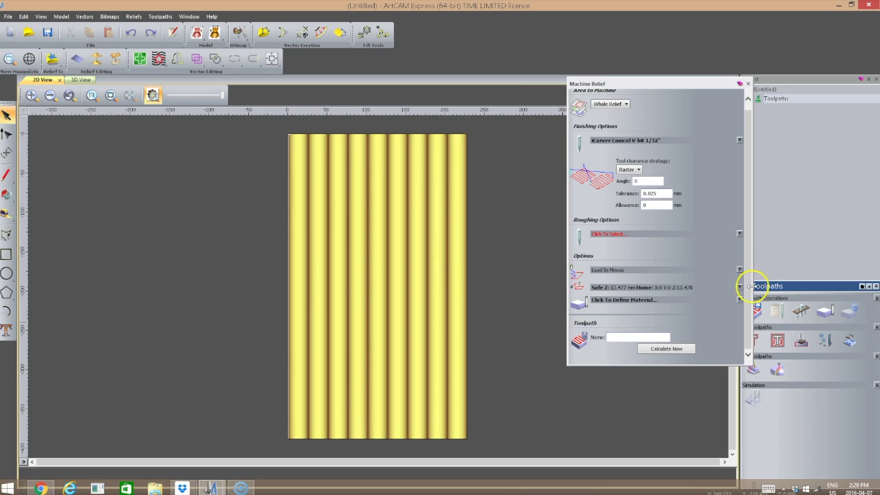
- Set both Safe Z and Home Z to 6 mm for the relief toolpath
left_click(739, 289)
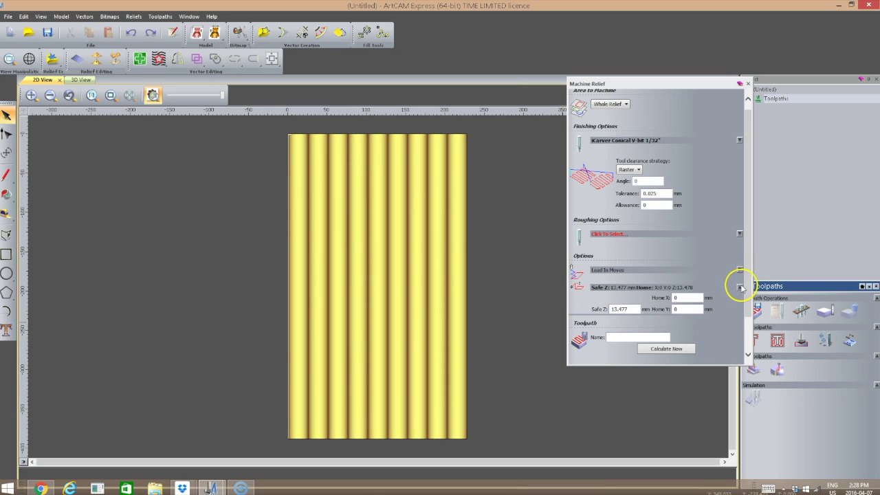
left_click_drag(747, 278, 743, 309)
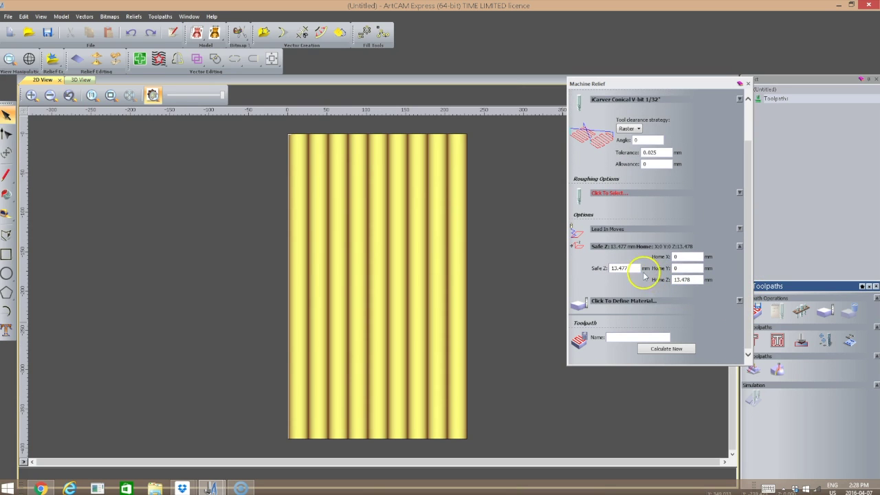
left_click_drag(634, 268, 602, 268)
type("6")
left_click_drag(697, 279, 622, 277)
type("6")
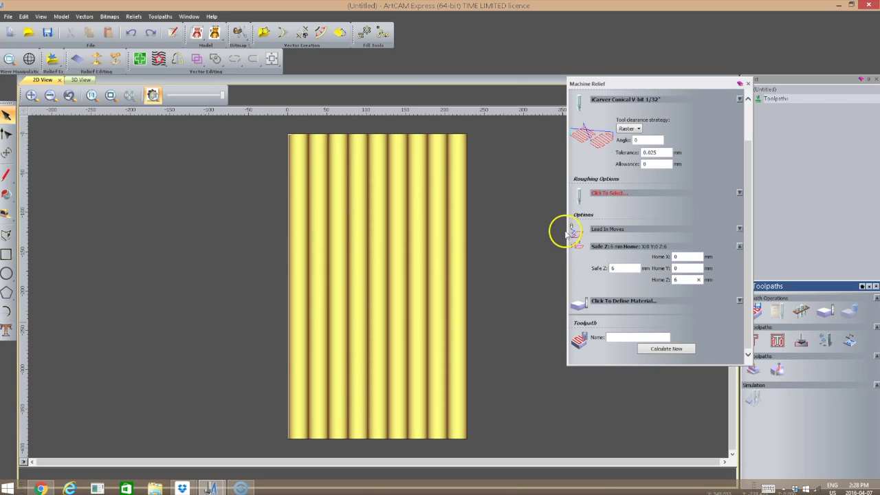
scroll(748, 295, "down", 1)
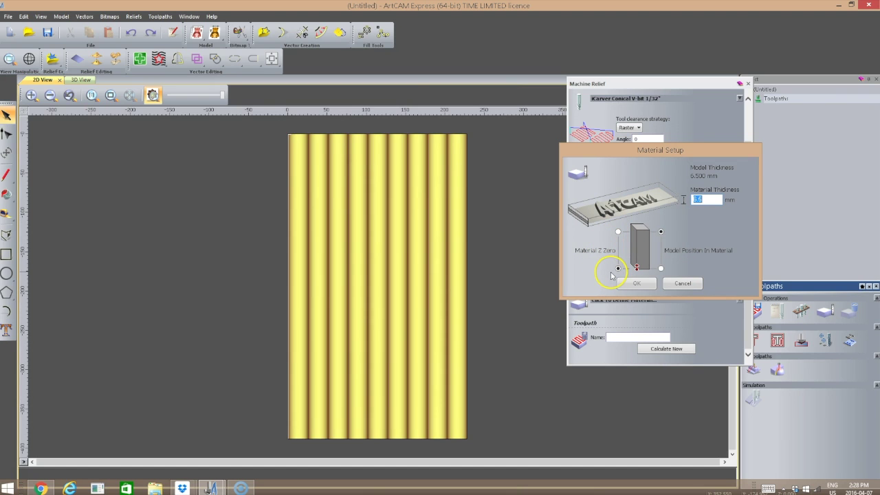
- Zero 24 mm thick material at its top and calculate the Machine Relief toolpath
left_click(618, 233)
type("24")
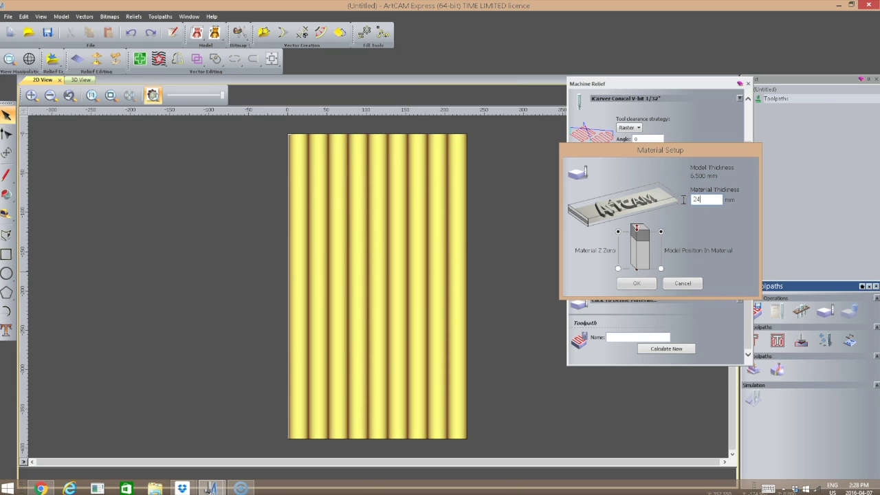
left_click(635, 282)
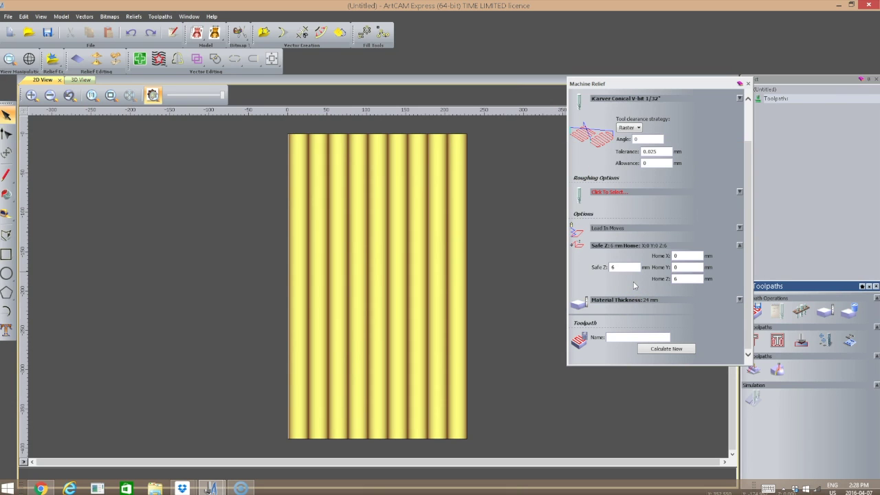
left_click(657, 350)
left_click(747, 84)
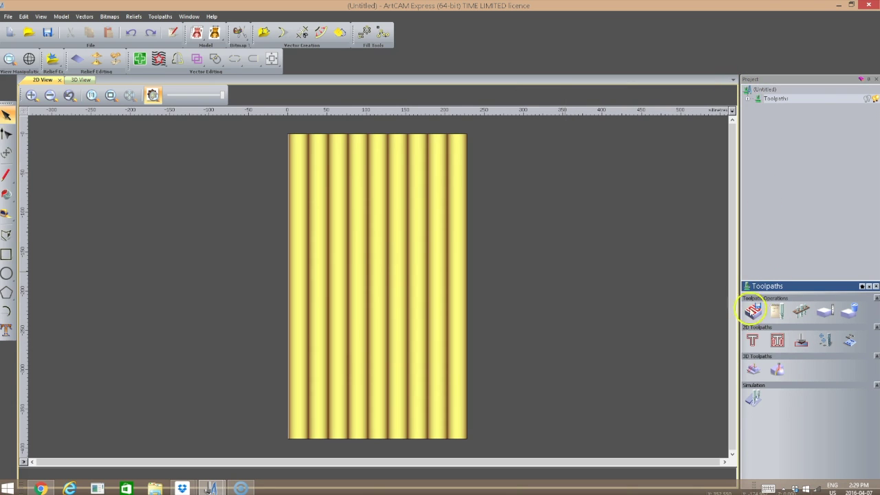
- Simulate the Machine Relief toolpath, then orbit and zoom to inspect the carved flutes
left_click(753, 397)
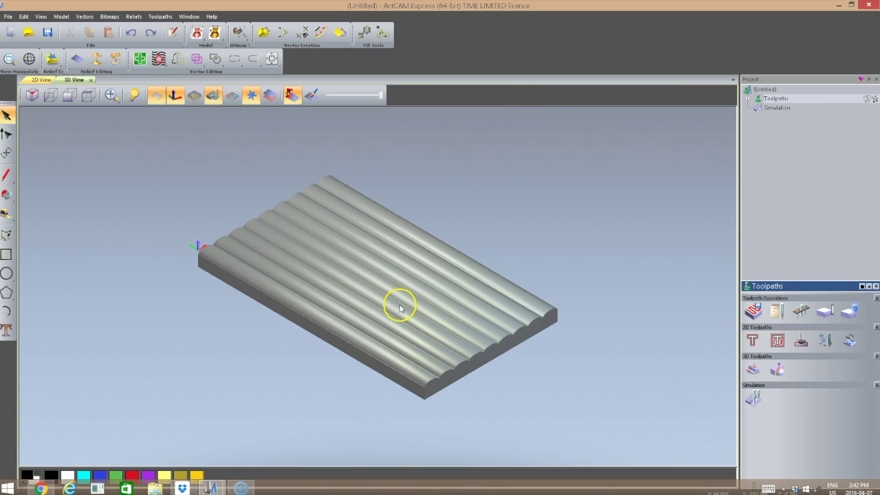
left_click_drag(368, 271, 402, 310)
scroll(417, 318, "up", 2)
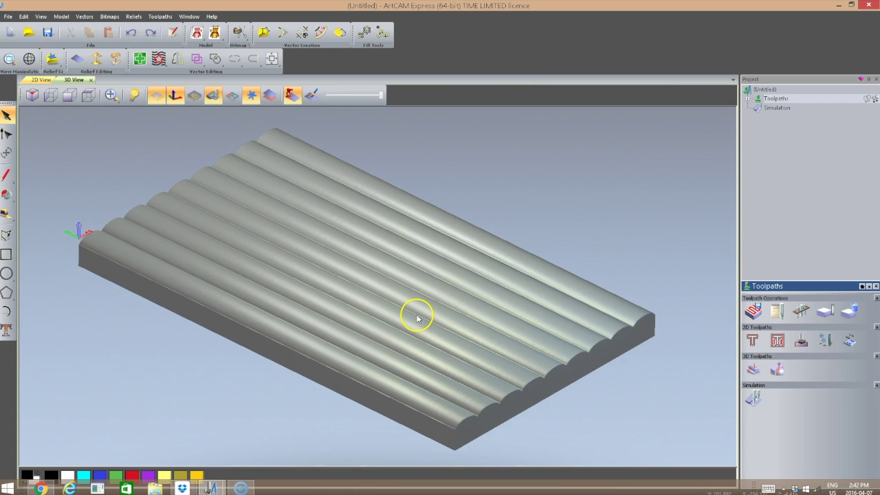
scroll(417, 318, "up", 1)
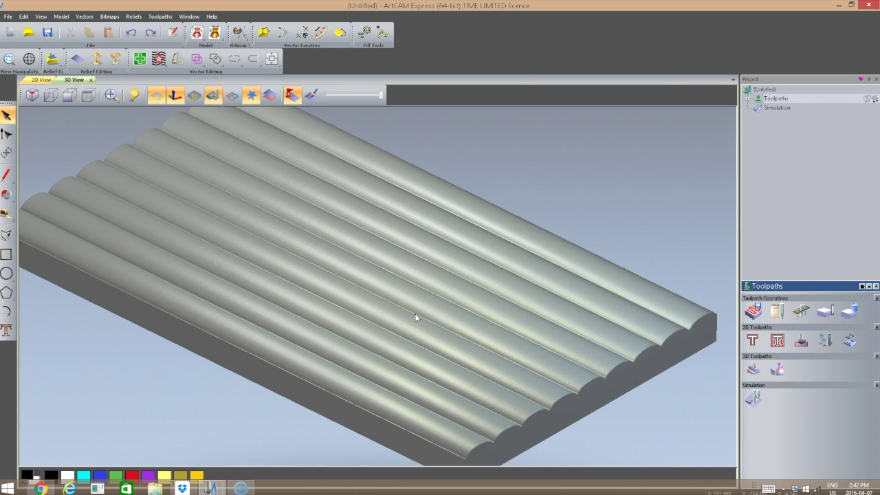